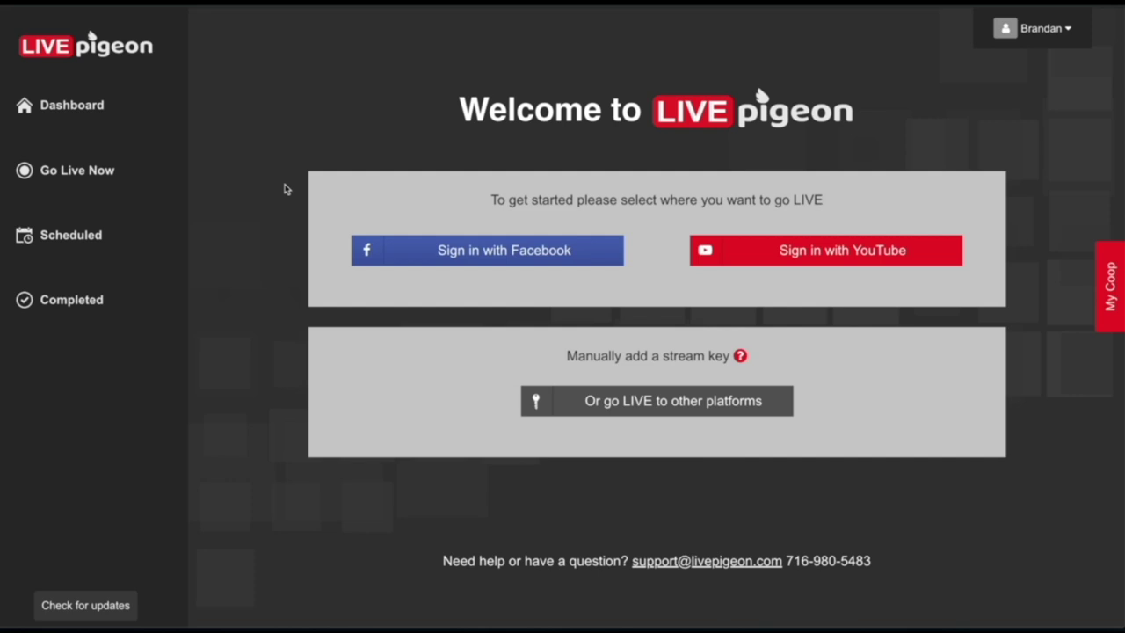
# Choose 'Sign in with Facebook' on the LIVEpigeon welcome screen
pyautogui.click(468, 253)
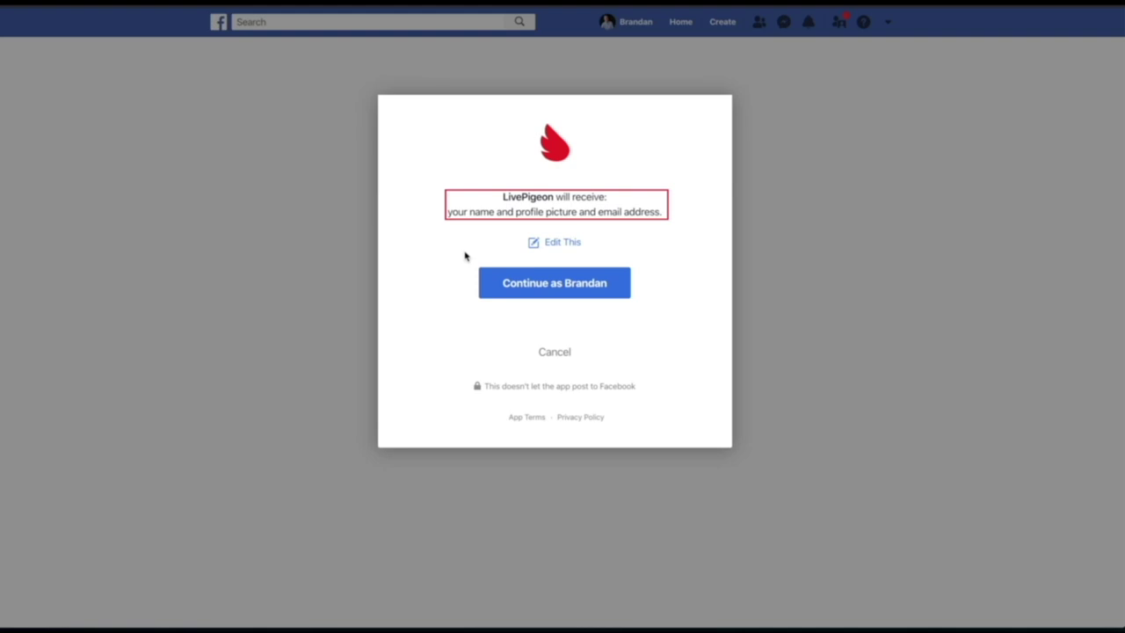
# Approve LivePigeon's Facebook access with Public post visibility and permission to manage Pages
pyautogui.click(517, 286)
pyautogui.click(517, 286)
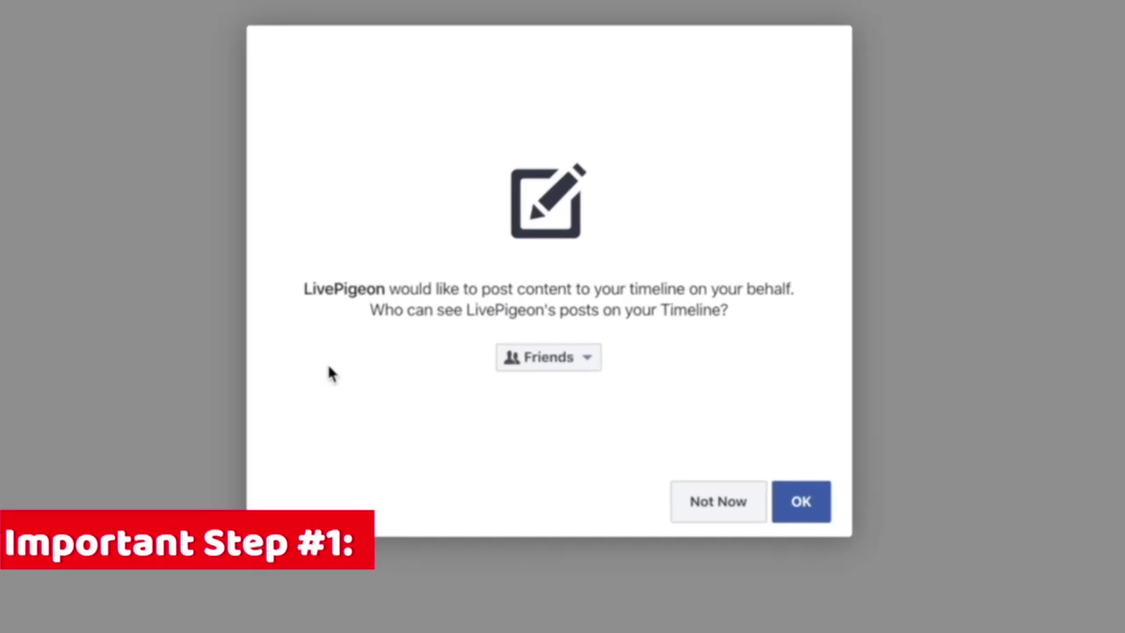
pyautogui.click(582, 361)
pyautogui.click(567, 389)
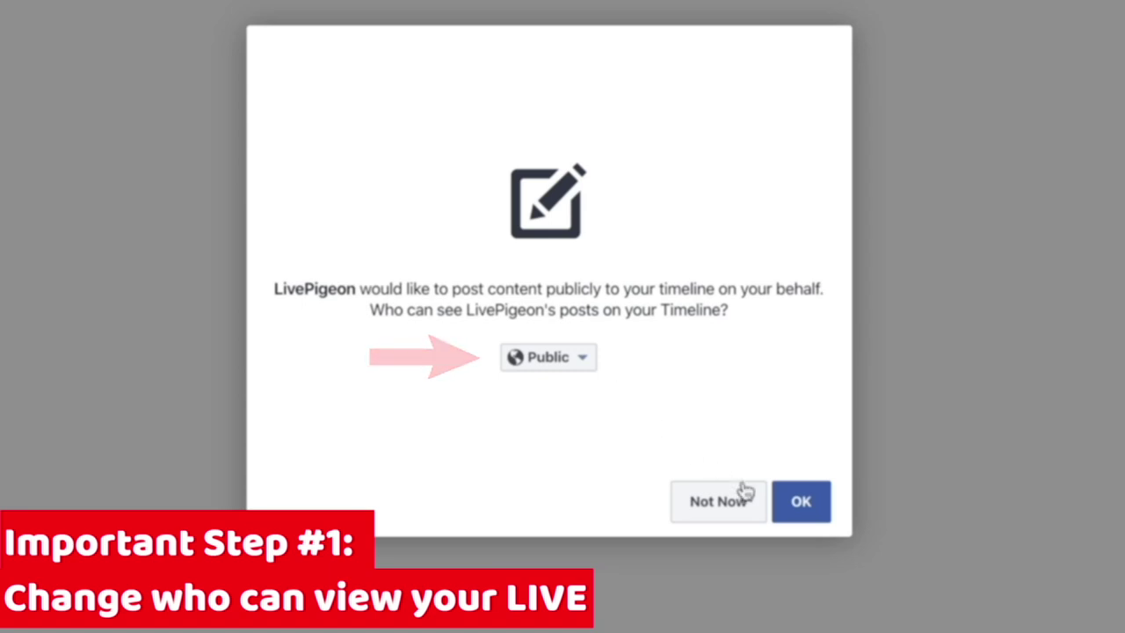
pyautogui.click(802, 510)
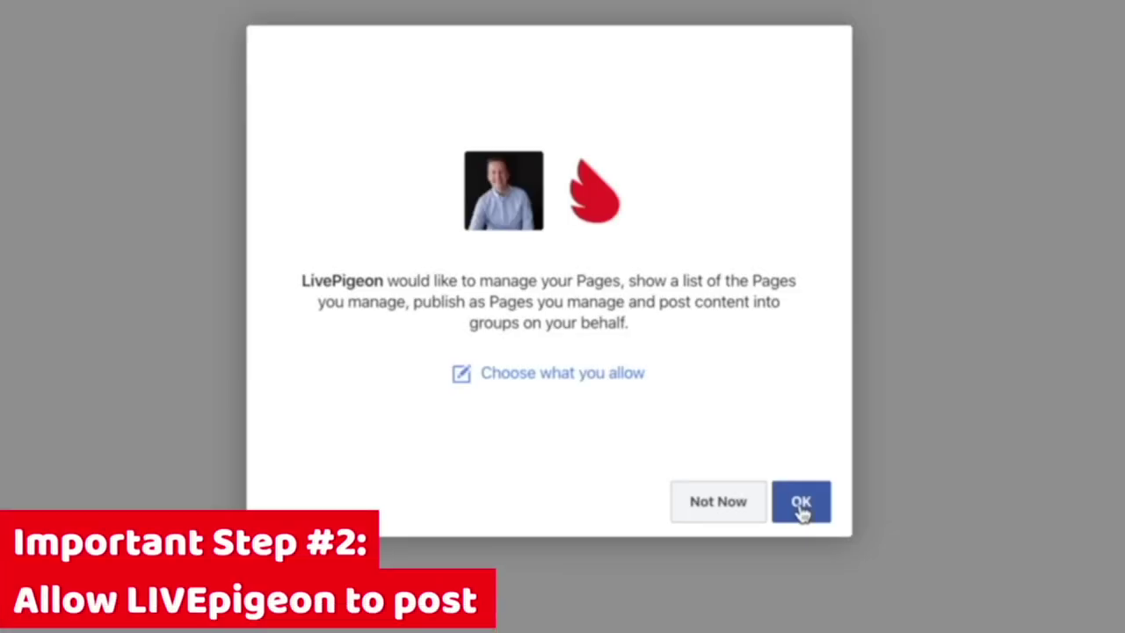
pyautogui.click(702, 393)
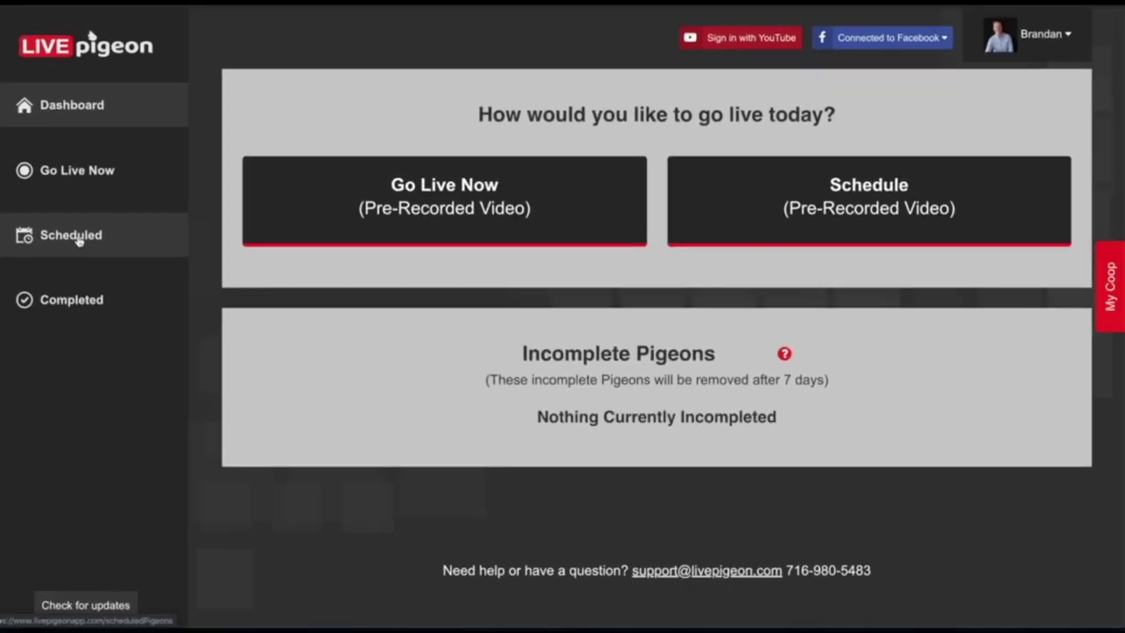
pyautogui.click(77, 238)
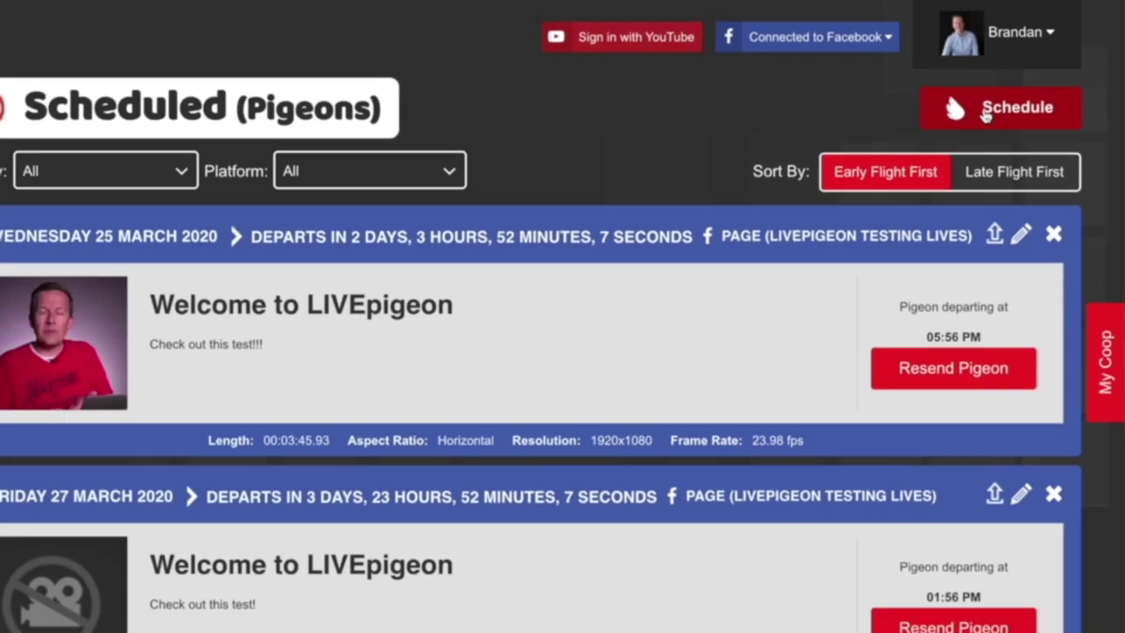
pyautogui.click(932, 143)
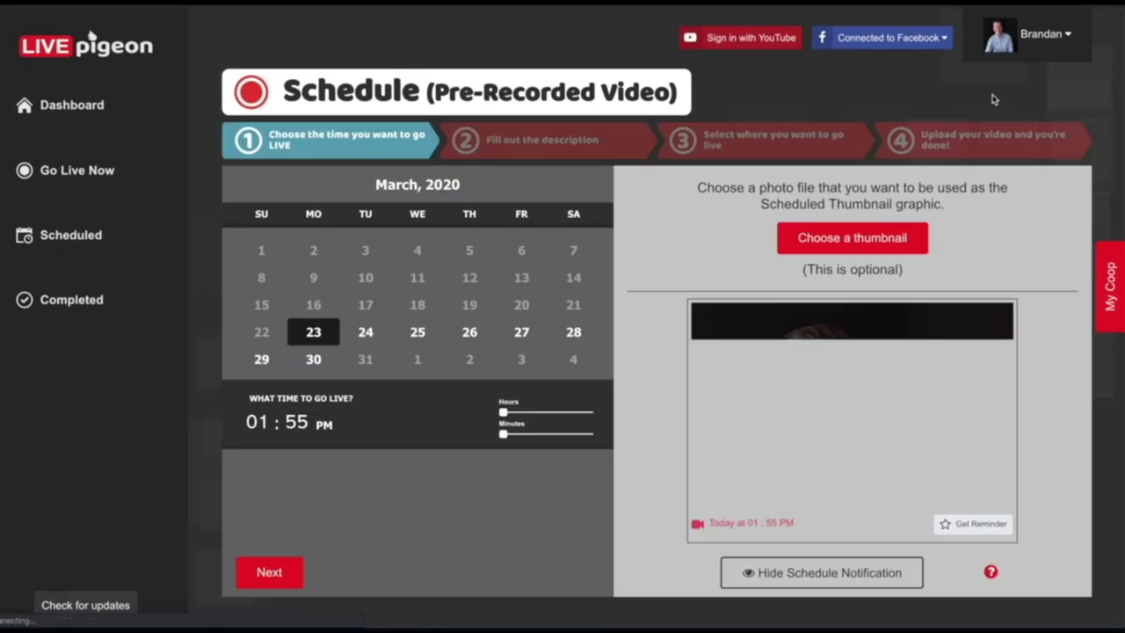
pyautogui.click(72, 107)
pyautogui.click(844, 206)
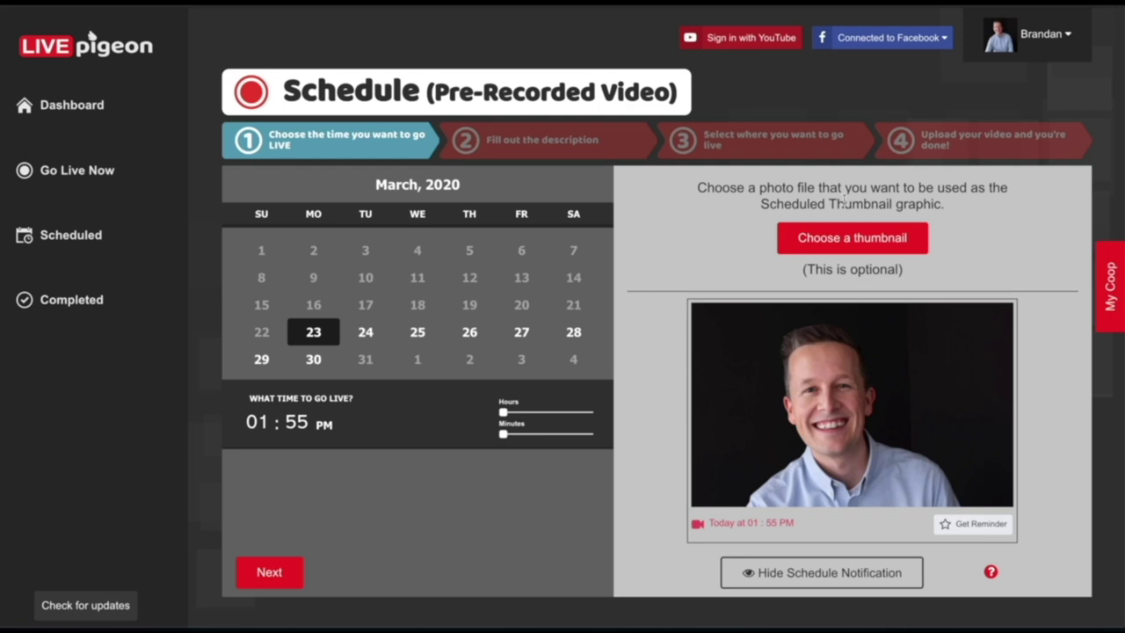
pyautogui.click(50, 113)
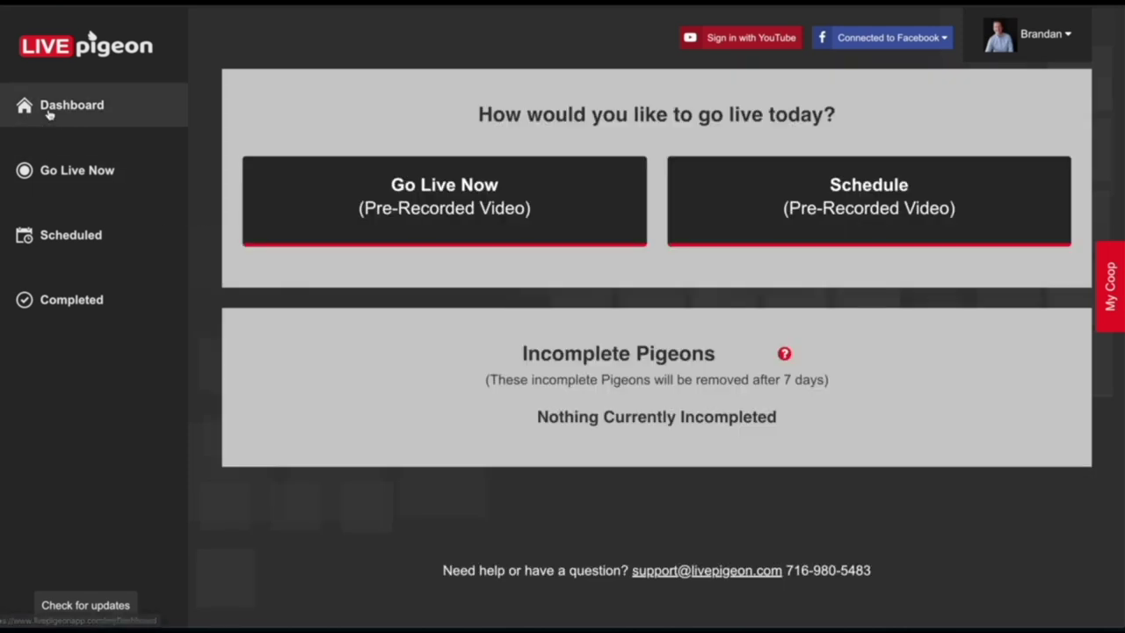
pyautogui.click(62, 238)
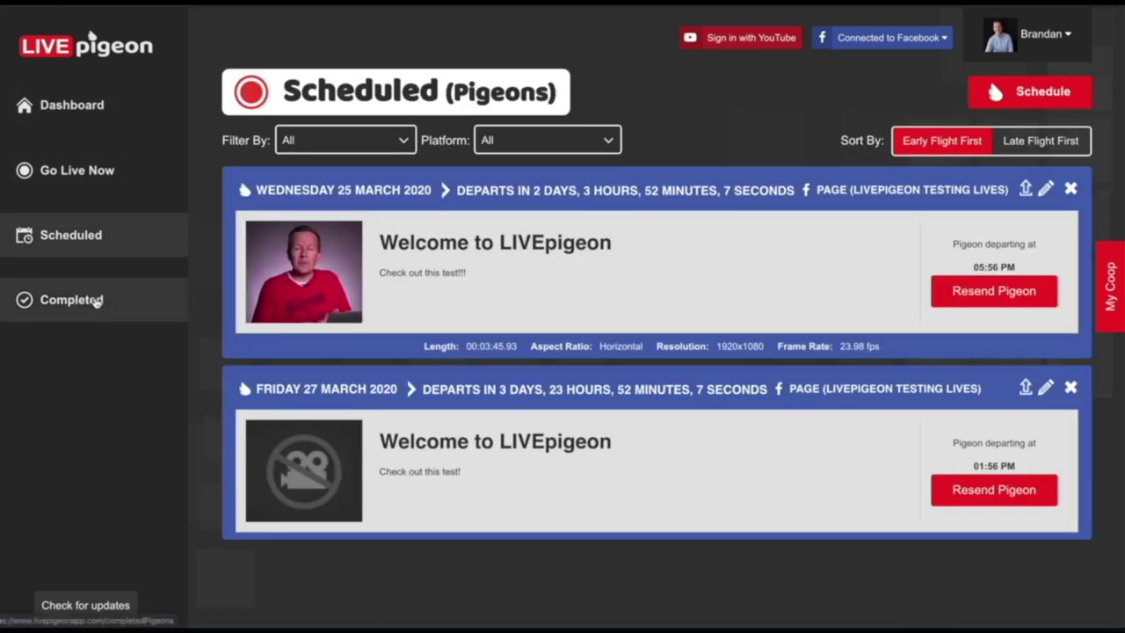
pyautogui.click(97, 302)
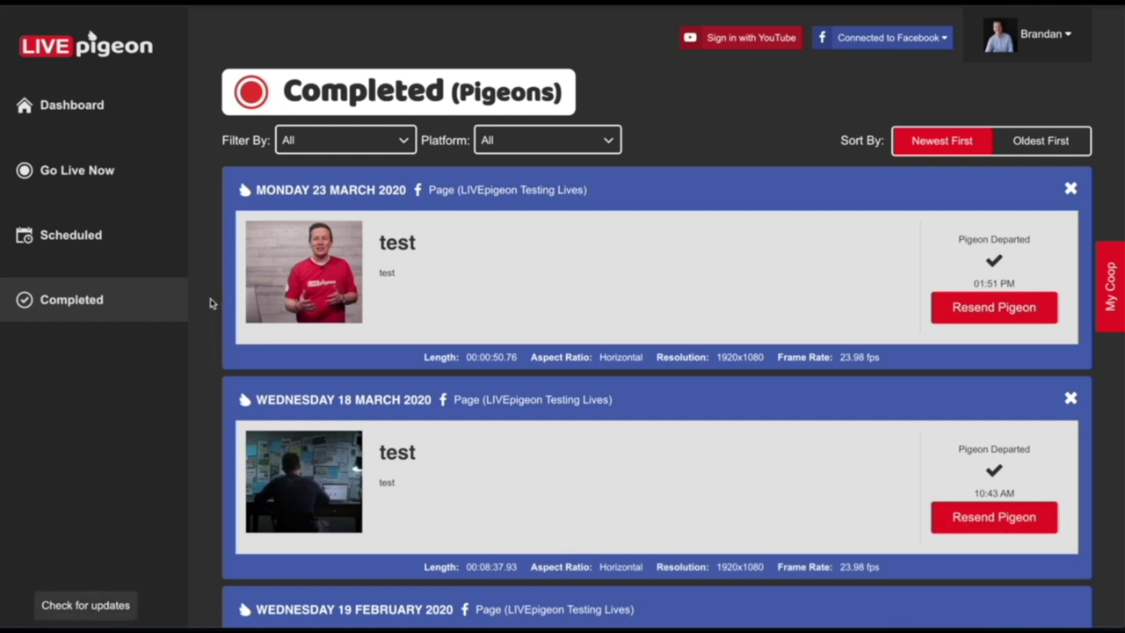
pyautogui.click(74, 105)
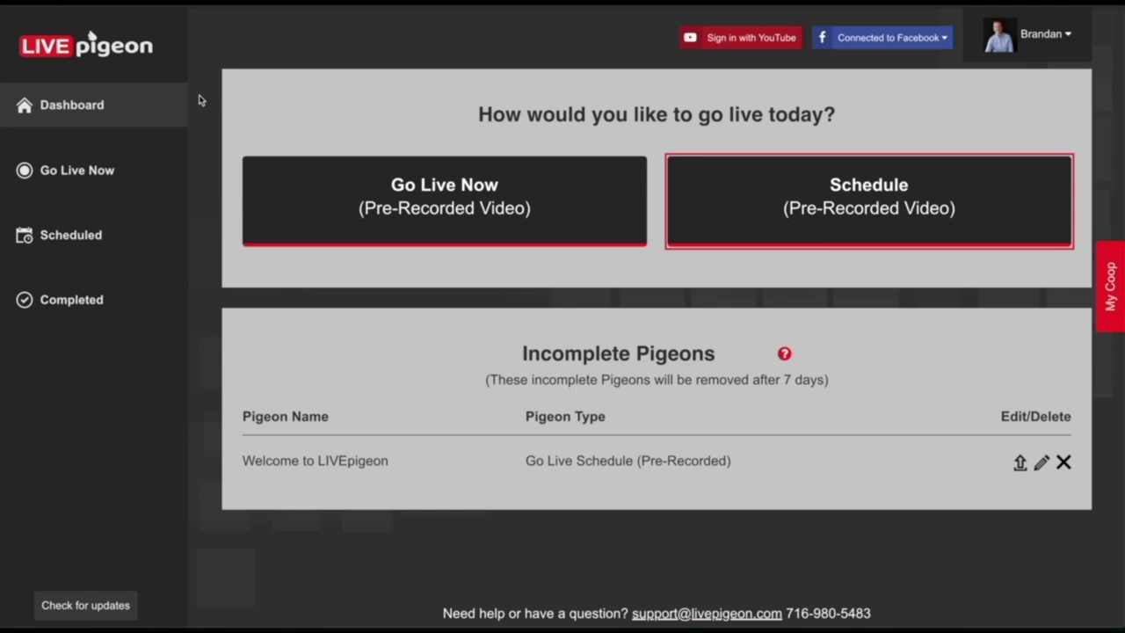
# Schedule a pre-recorded video for 27 March 2020, toggling the notification preview off and on
pyautogui.click(756, 213)
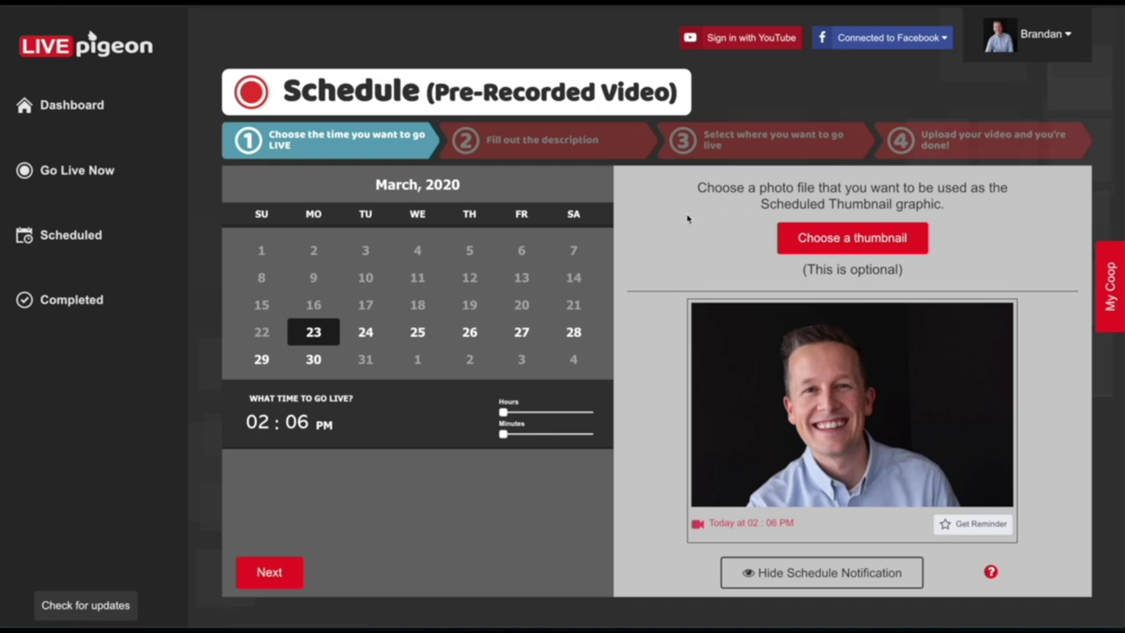
pyautogui.click(526, 335)
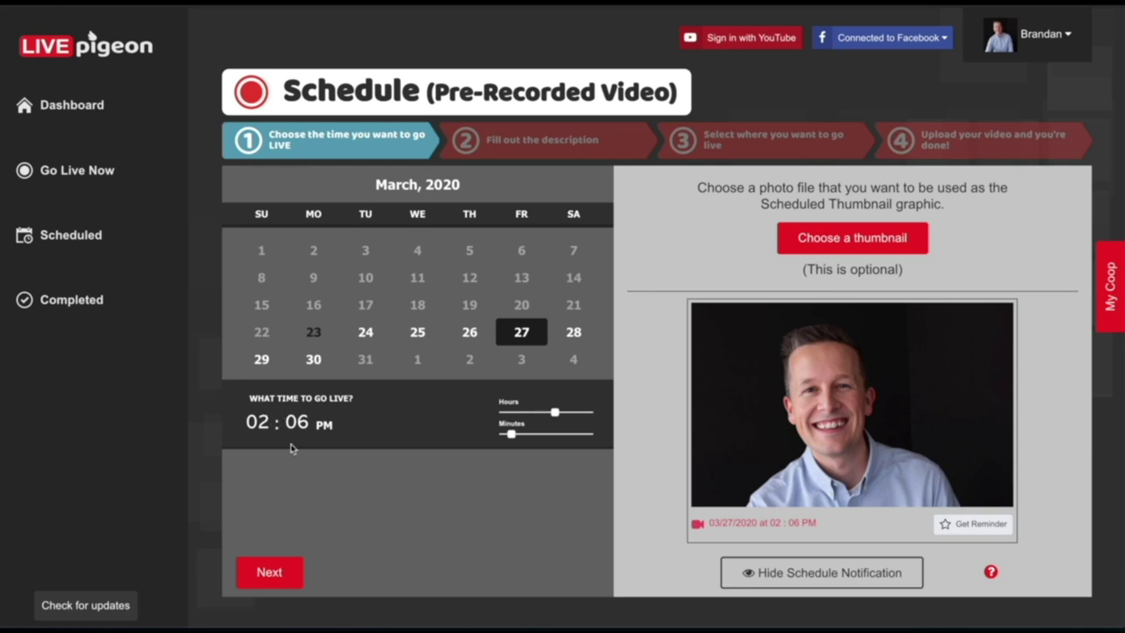
pyautogui.scroll(-1, 261, 479)
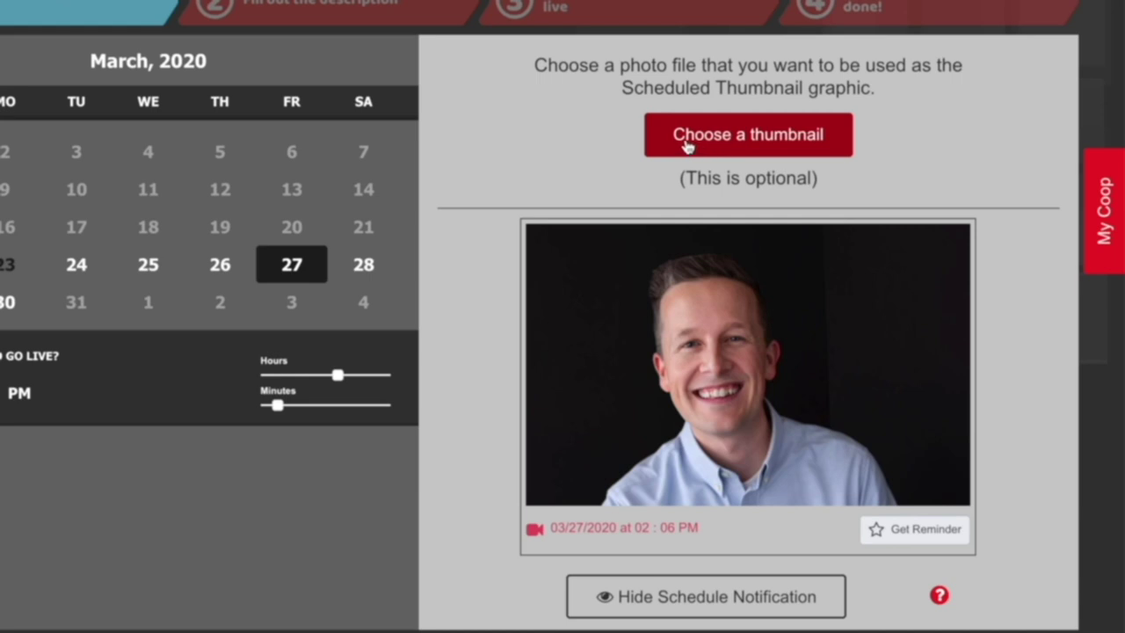
pyautogui.click(646, 605)
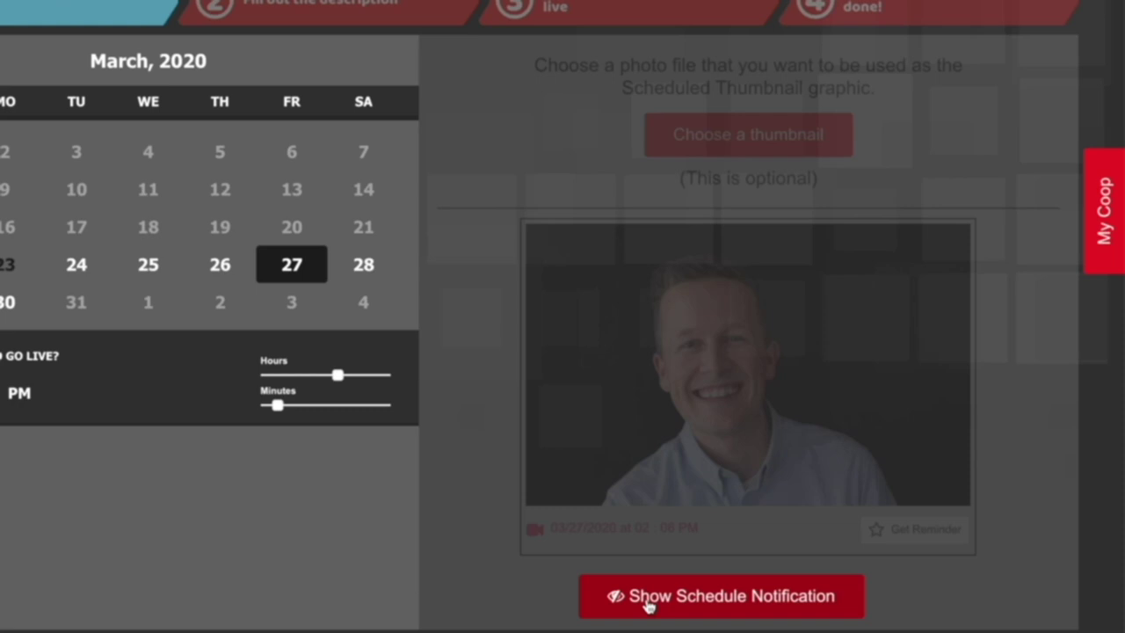
pyautogui.click(648, 603)
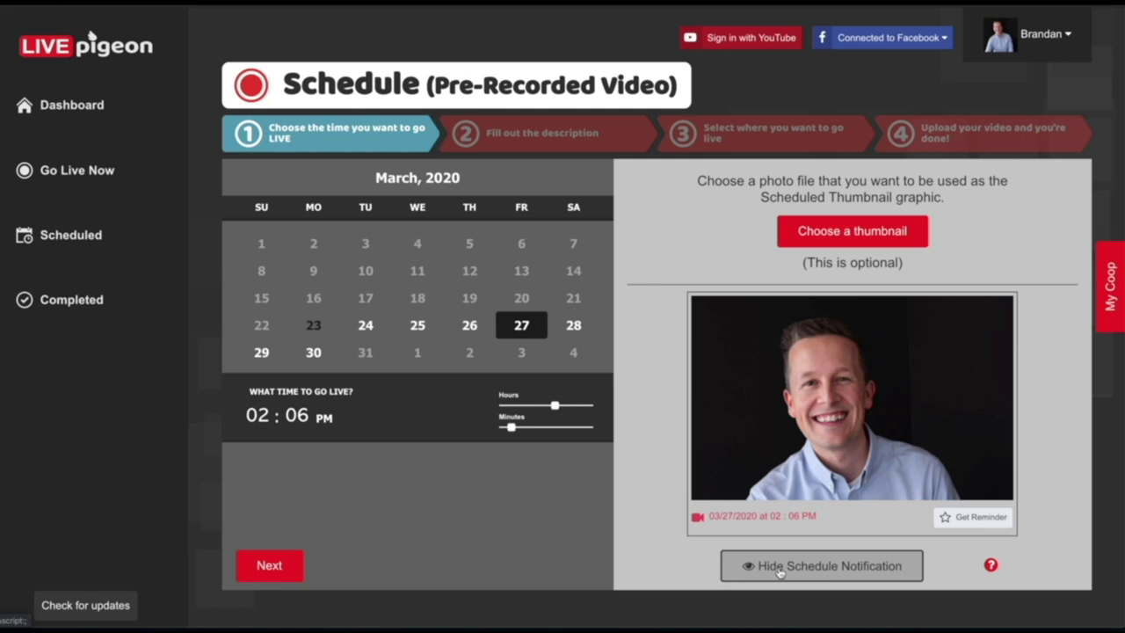
pyautogui.click(261, 572)
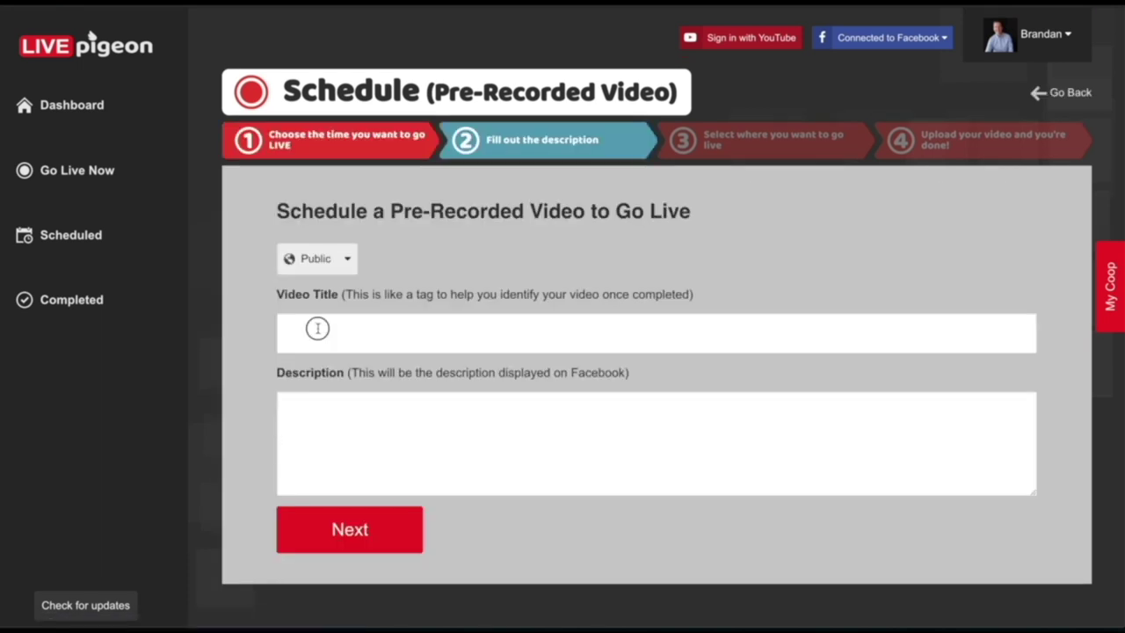
# Title the video 'Testing LIVE Scheduled' with the description 'Check This OUT!!!'
pyautogui.click(316, 328)
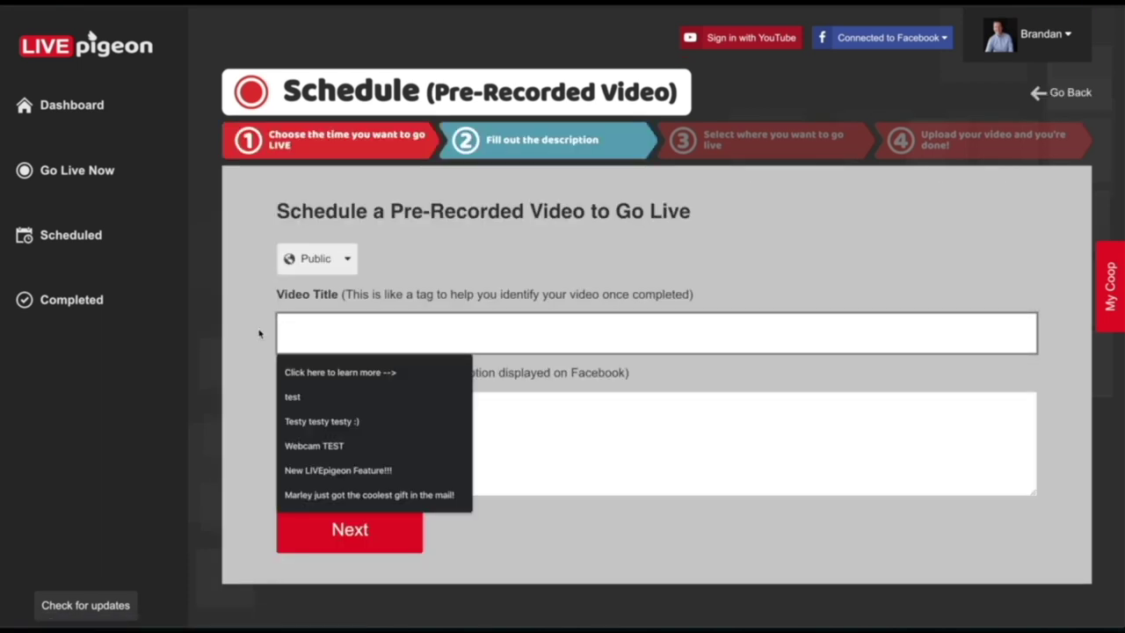
pyautogui.write('Testing LIVE Scheduled')
pyautogui.press('Tab')
pyautogui.write('Check This OUT!!!')
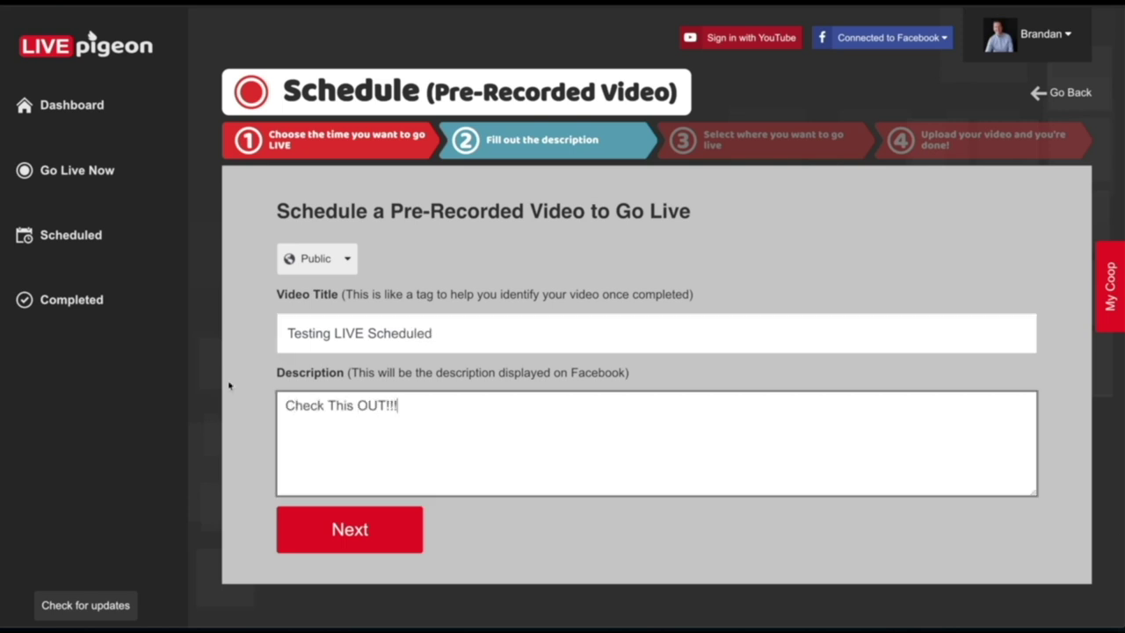
pyautogui.click(344, 535)
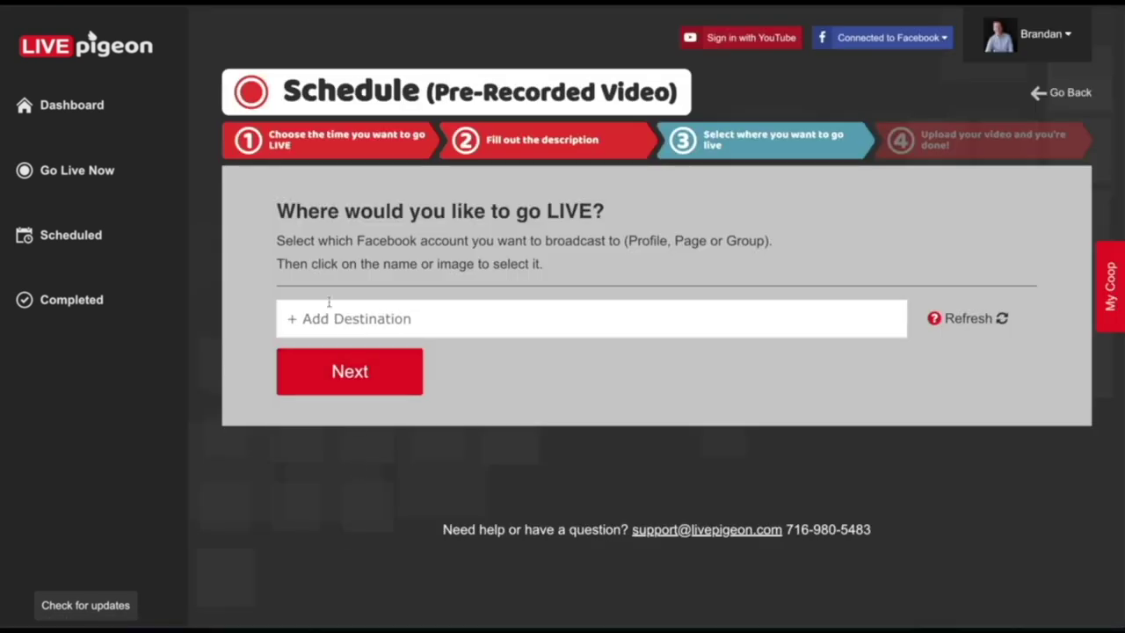
# Choose the Testing Videos page as the go-live destination
pyautogui.click(332, 318)
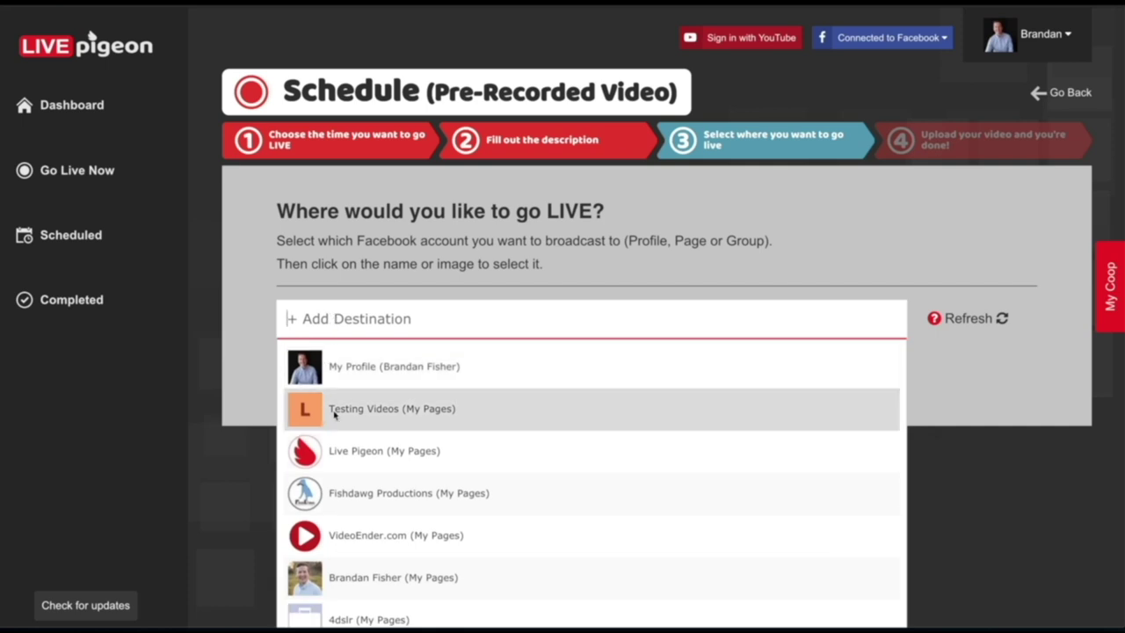
pyautogui.click(333, 413)
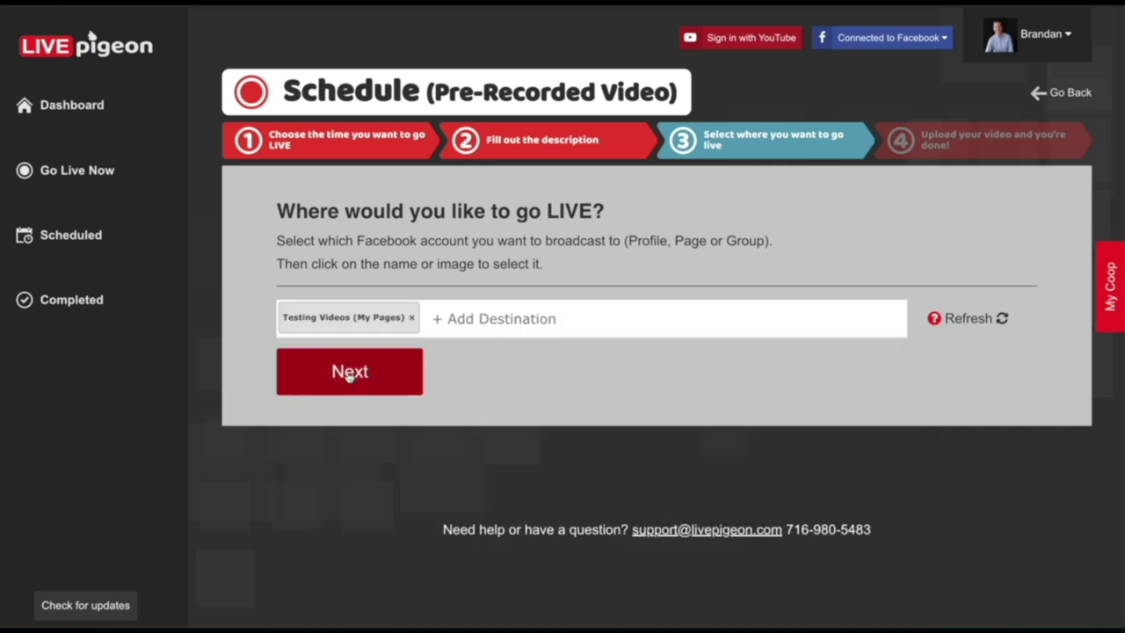
pyautogui.click(349, 374)
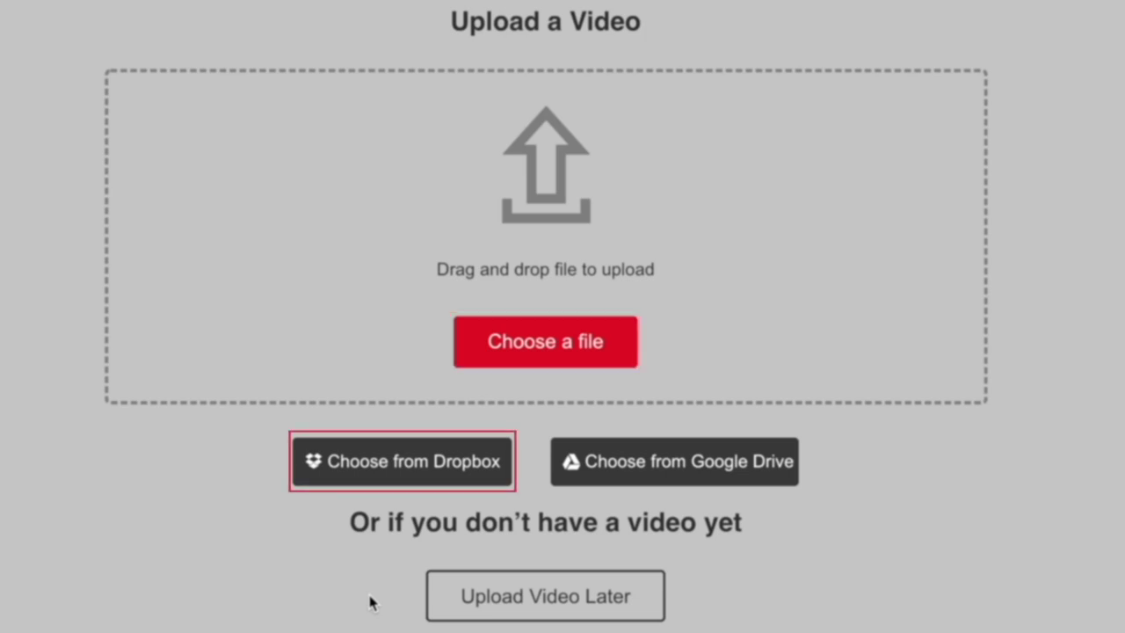
pyautogui.press('Tab')
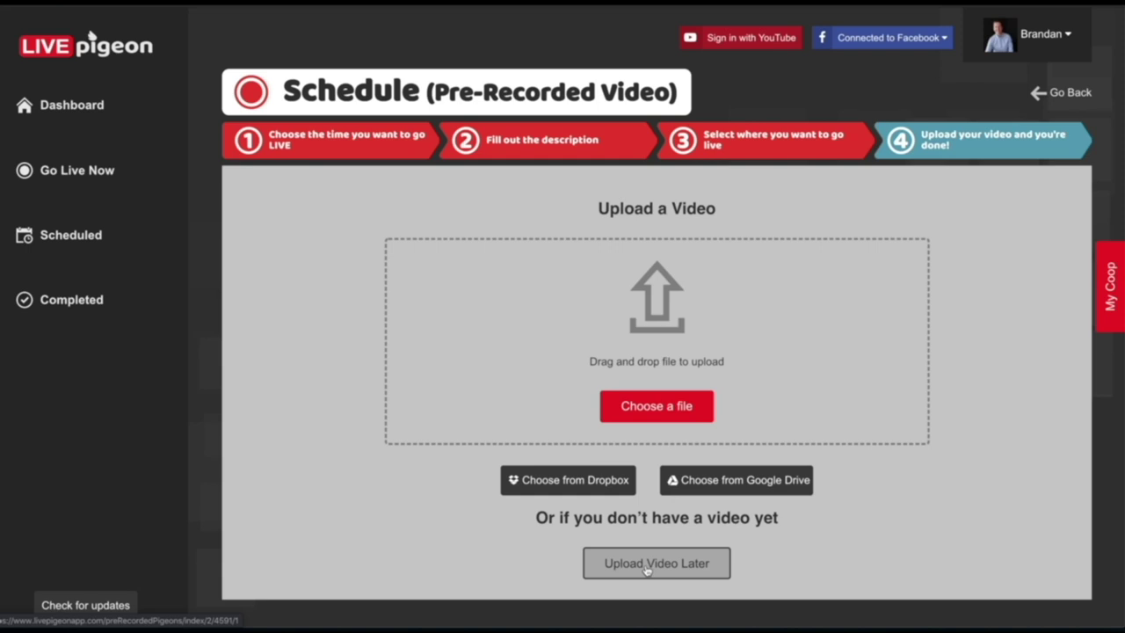
# Upload the 'FAQ - How to go LIVE into your Facebook groups' video
pyautogui.click(665, 413)
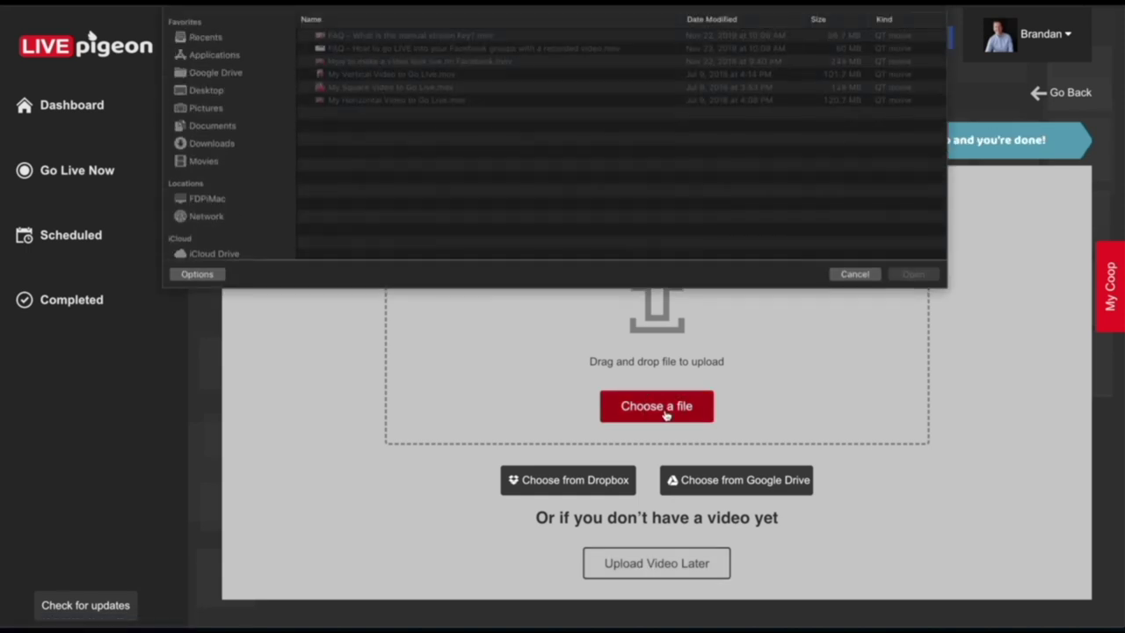
pyautogui.click(451, 49)
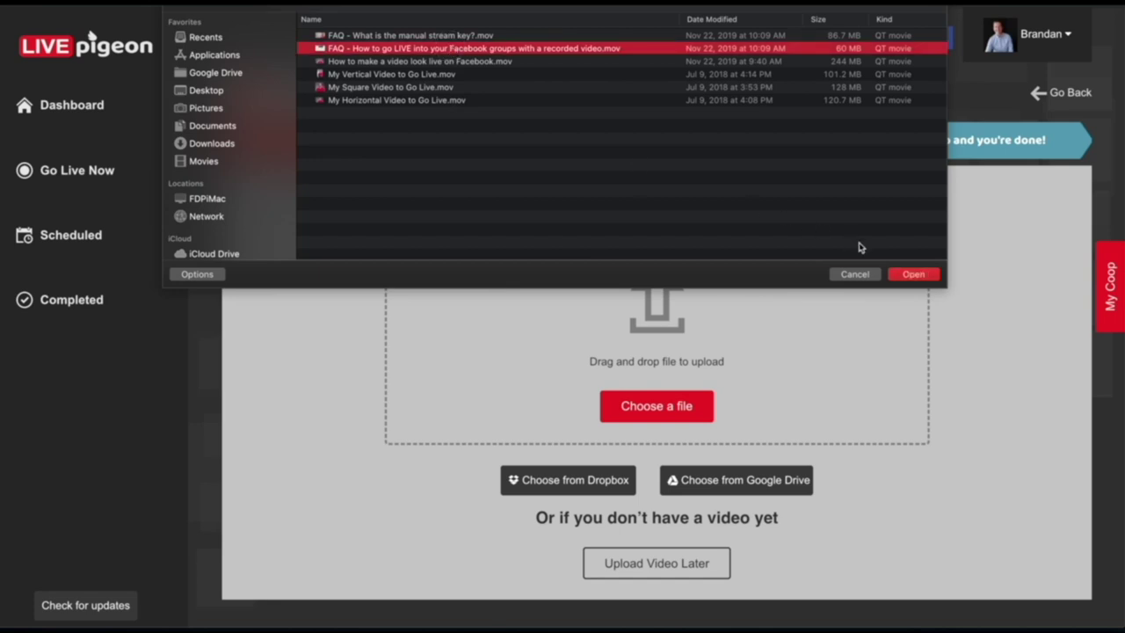
pyautogui.click(915, 275)
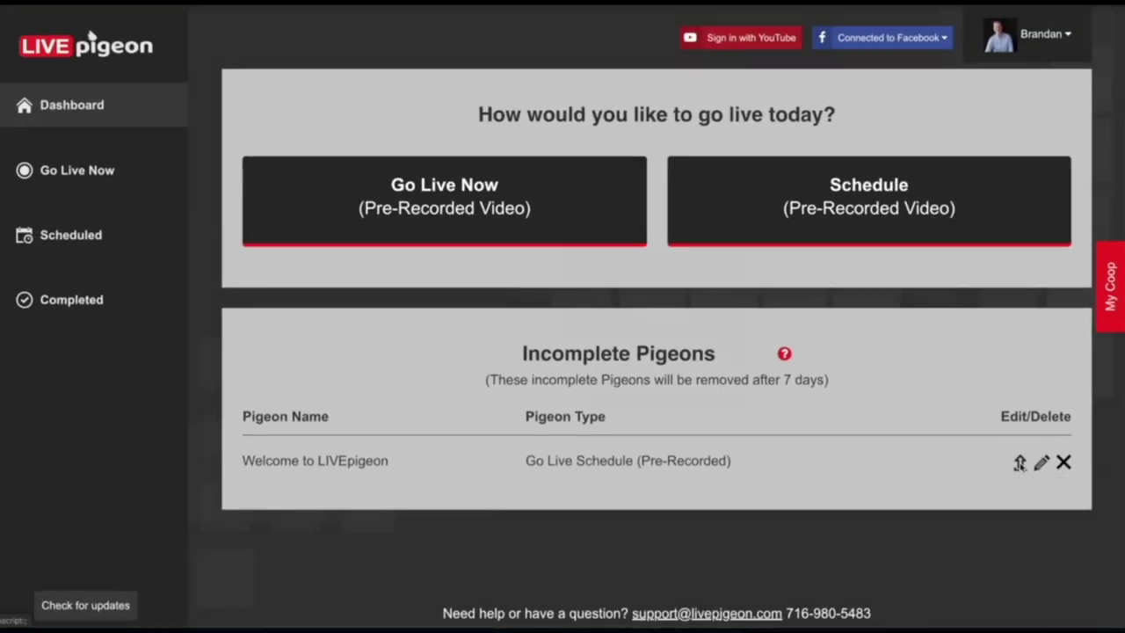
# Resume the incomplete pigeon's upload and attach its video file
pyautogui.click(1019, 463)
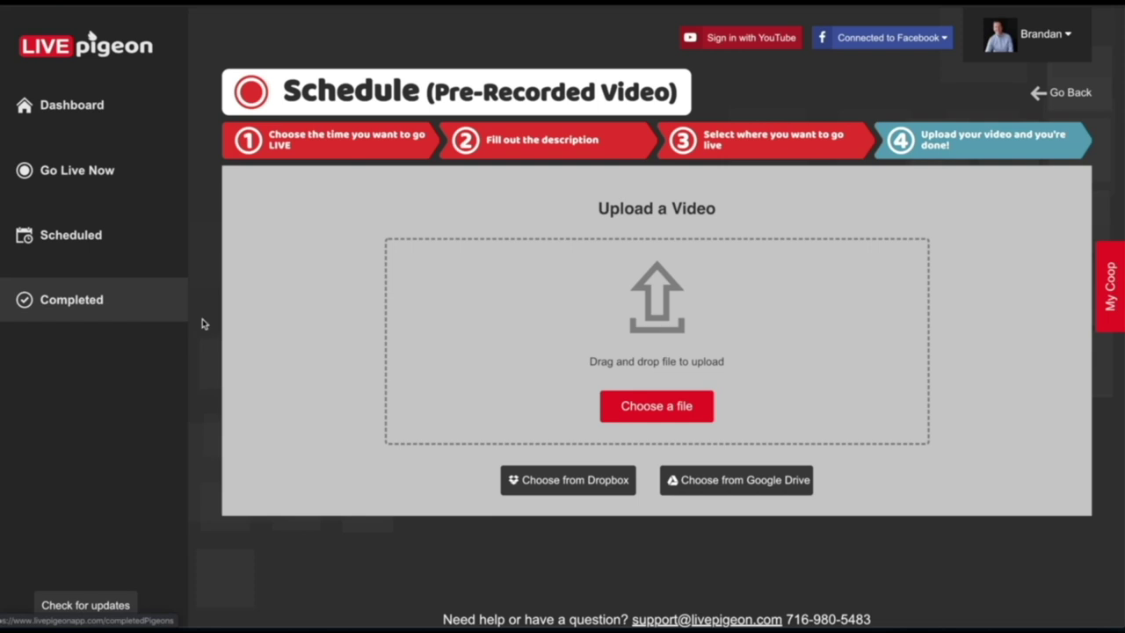
pyautogui.click(687, 409)
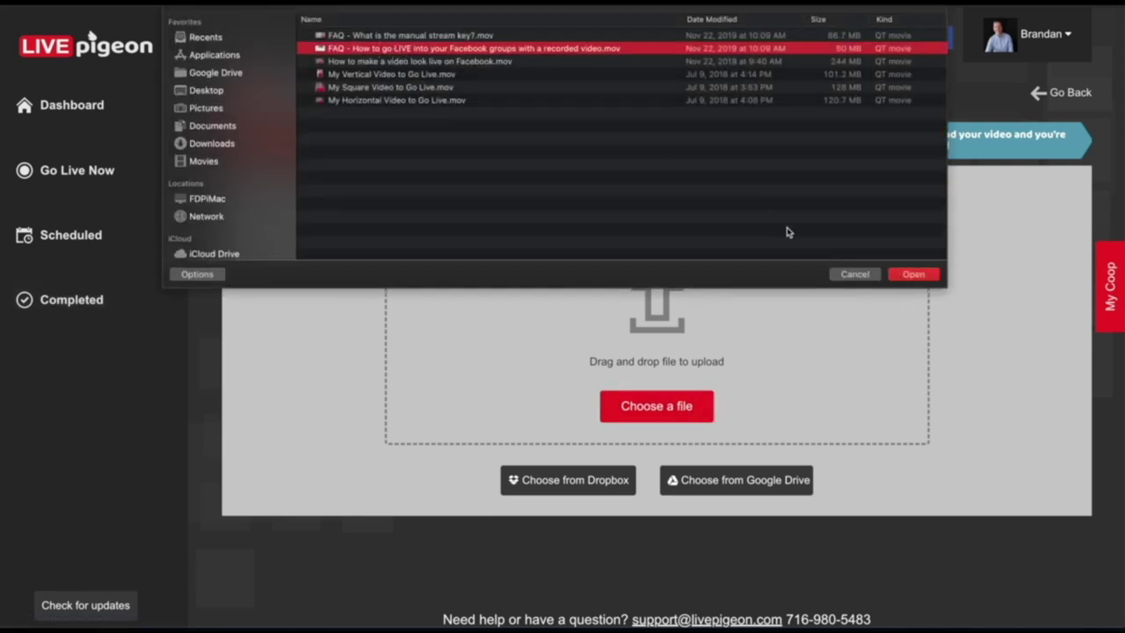
pyautogui.click(895, 272)
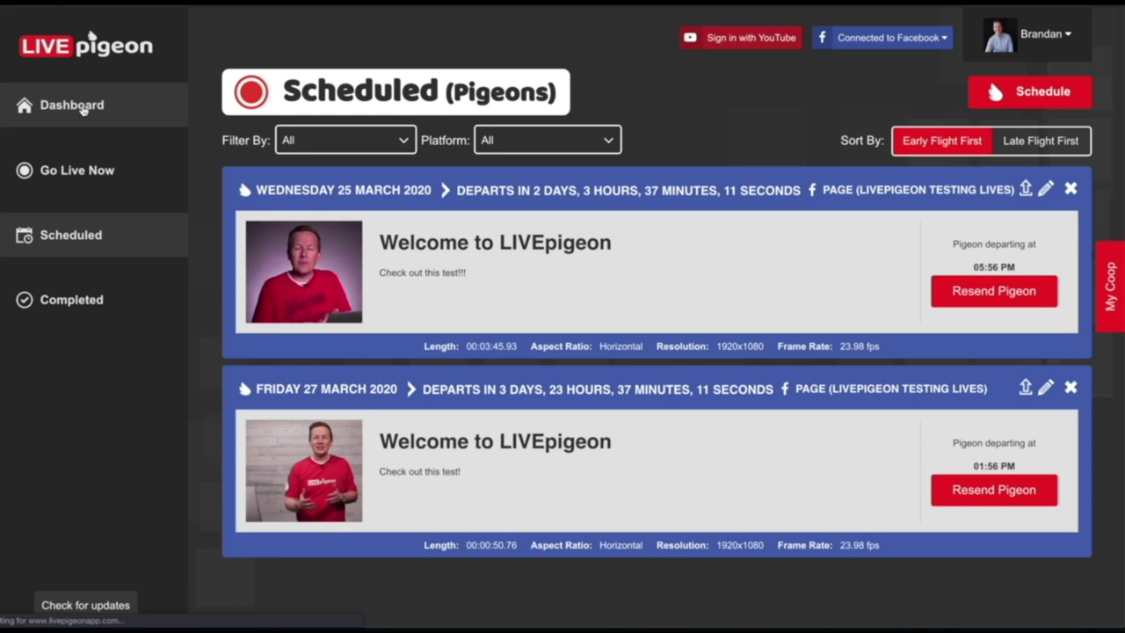
# Return to the dashboard and show, then hide, the Connected to Facebook options
pyautogui.click(81, 108)
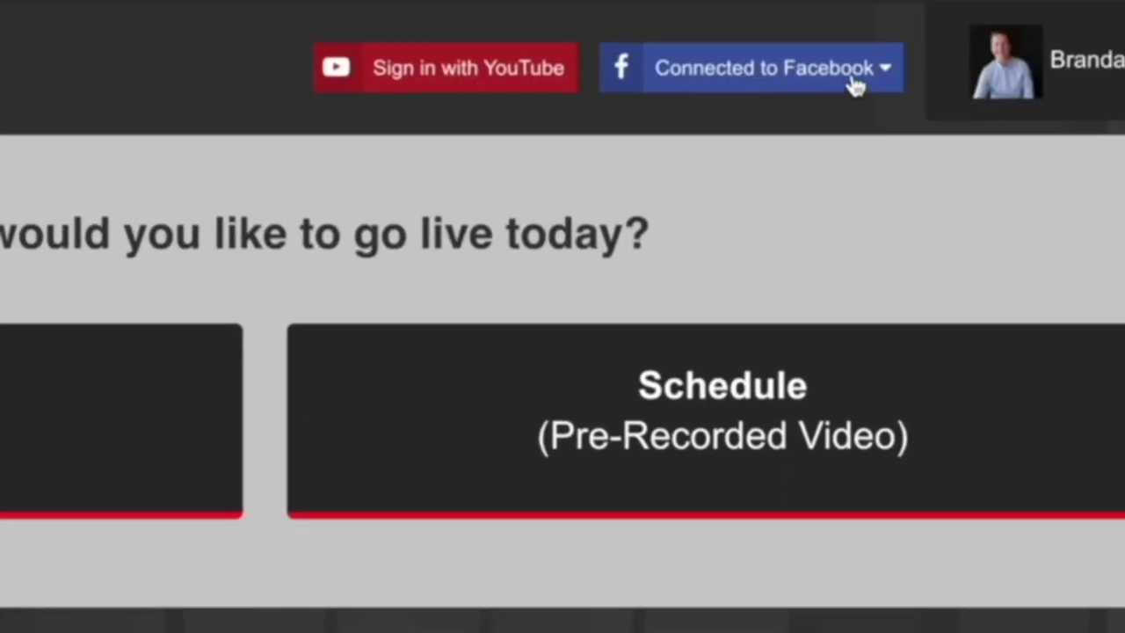
pyautogui.click(882, 77)
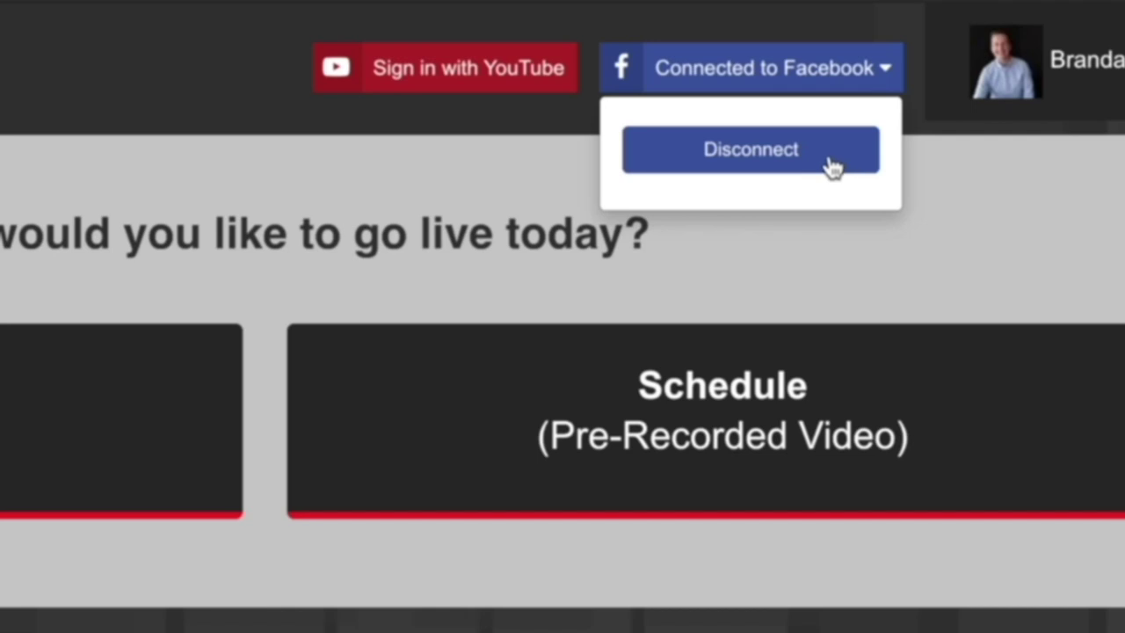
pyautogui.click(884, 87)
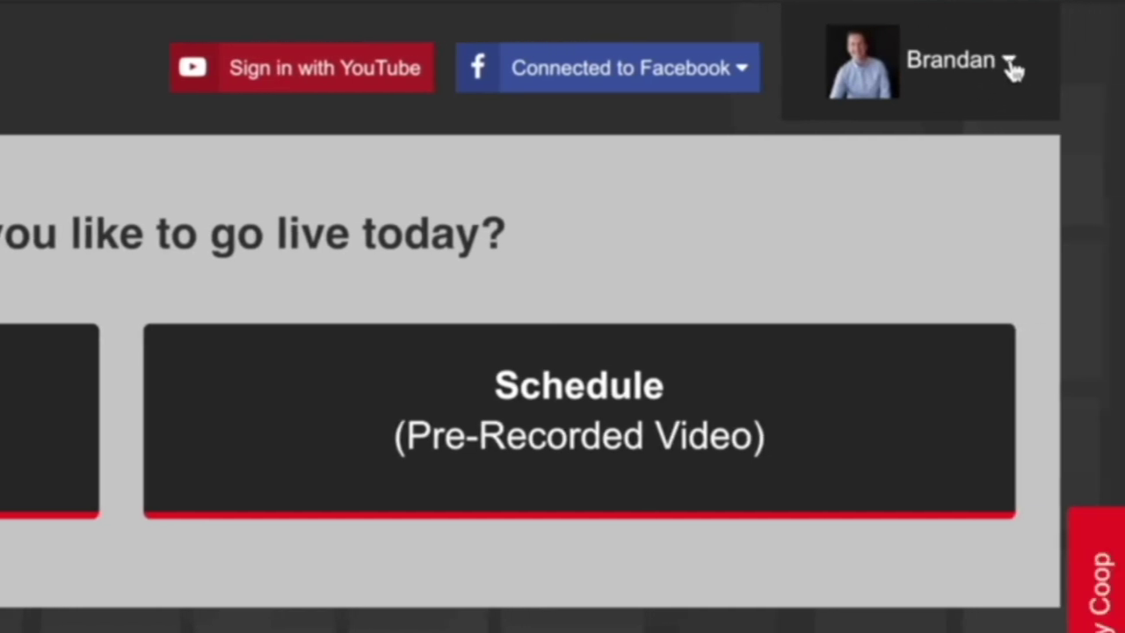
# Open Account Settings and view the account's billing details
pyautogui.click(1011, 66)
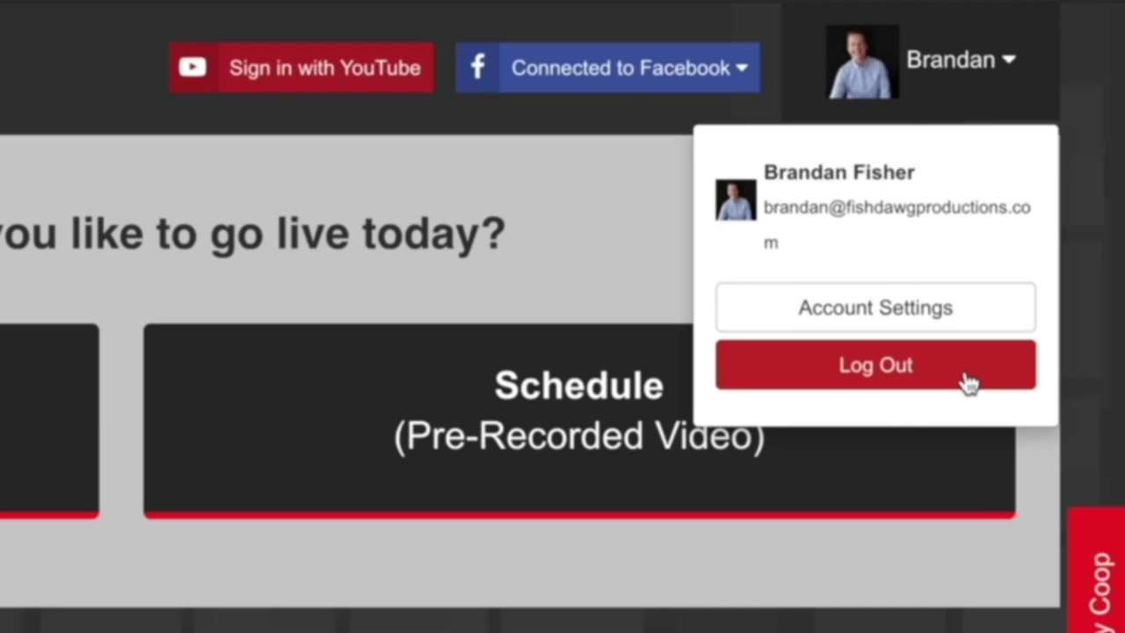
pyautogui.click(963, 309)
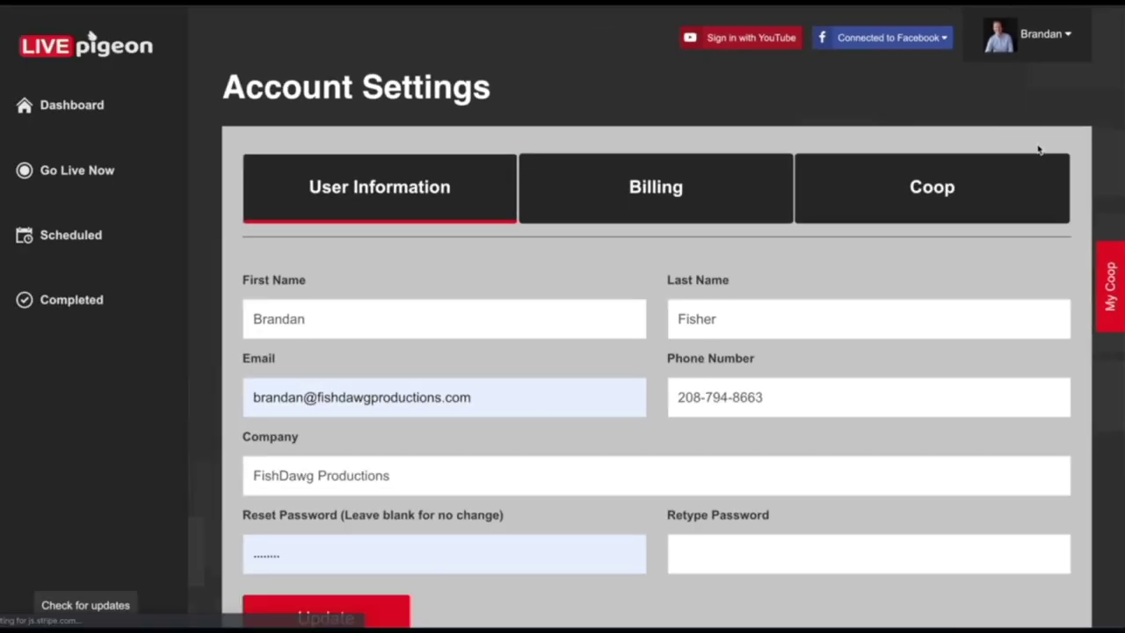
pyautogui.click(955, 218)
pyautogui.scroll(-1, 957, 217)
pyautogui.scroll(1, 958, 214)
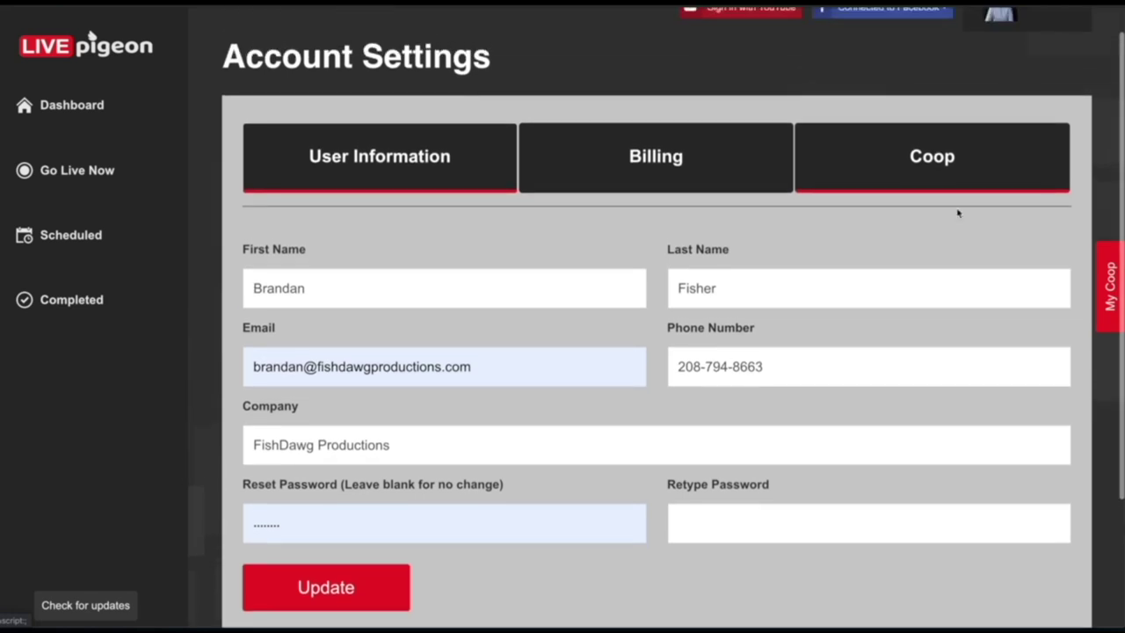
pyautogui.click(699, 157)
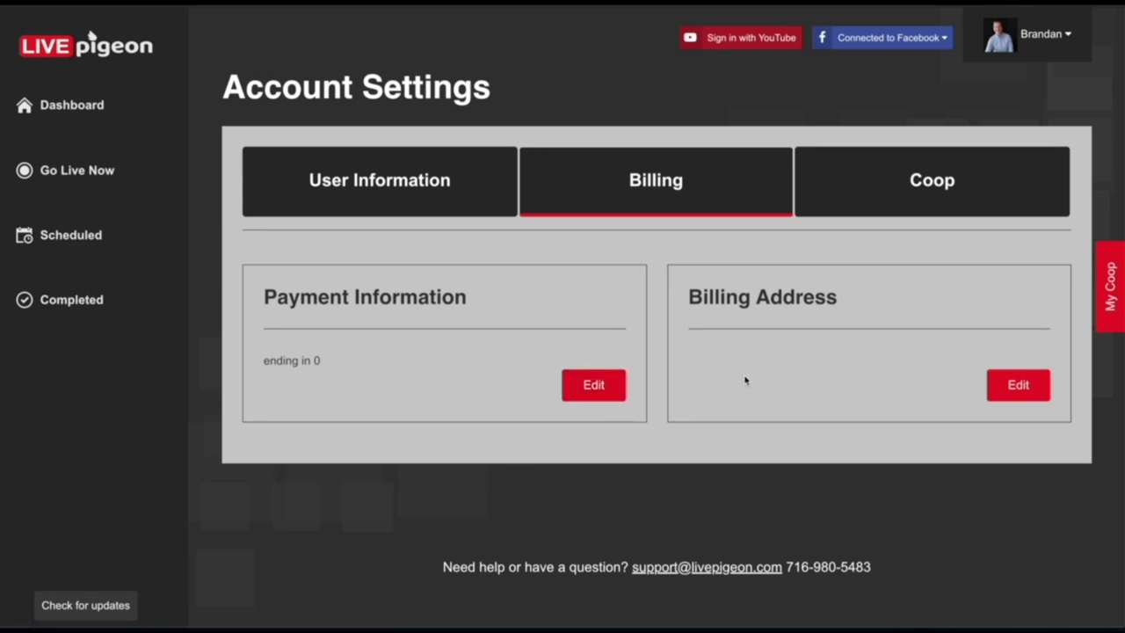
# Browse the Coop plans, then show the Starter Coop usage panel on the dashboard
pyautogui.click(913, 158)
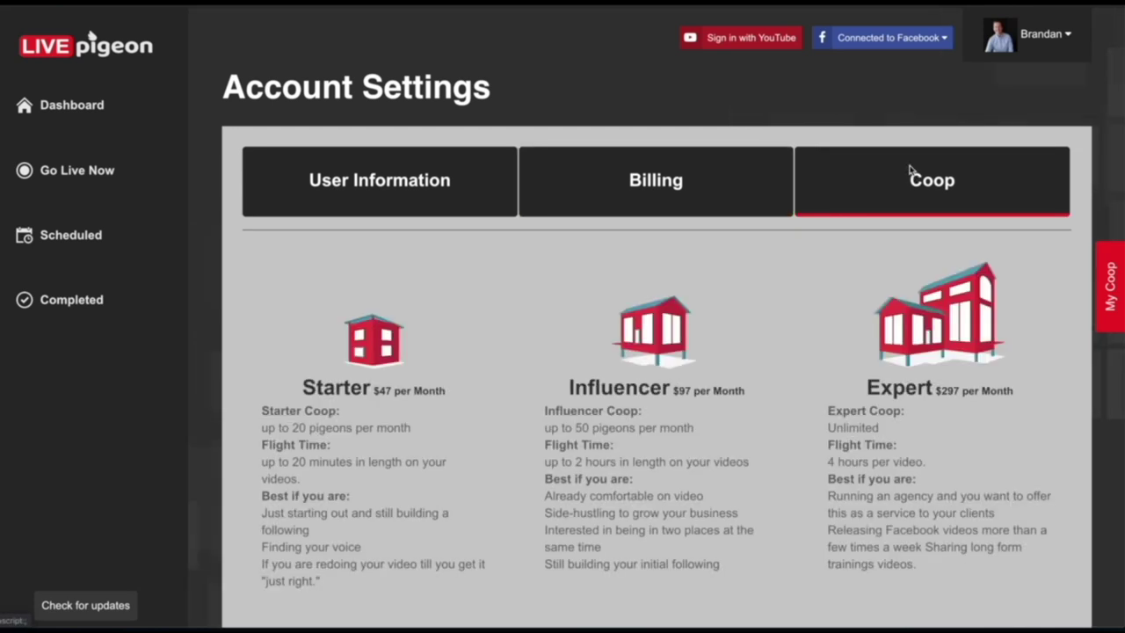
pyautogui.scroll(-2, 903, 182)
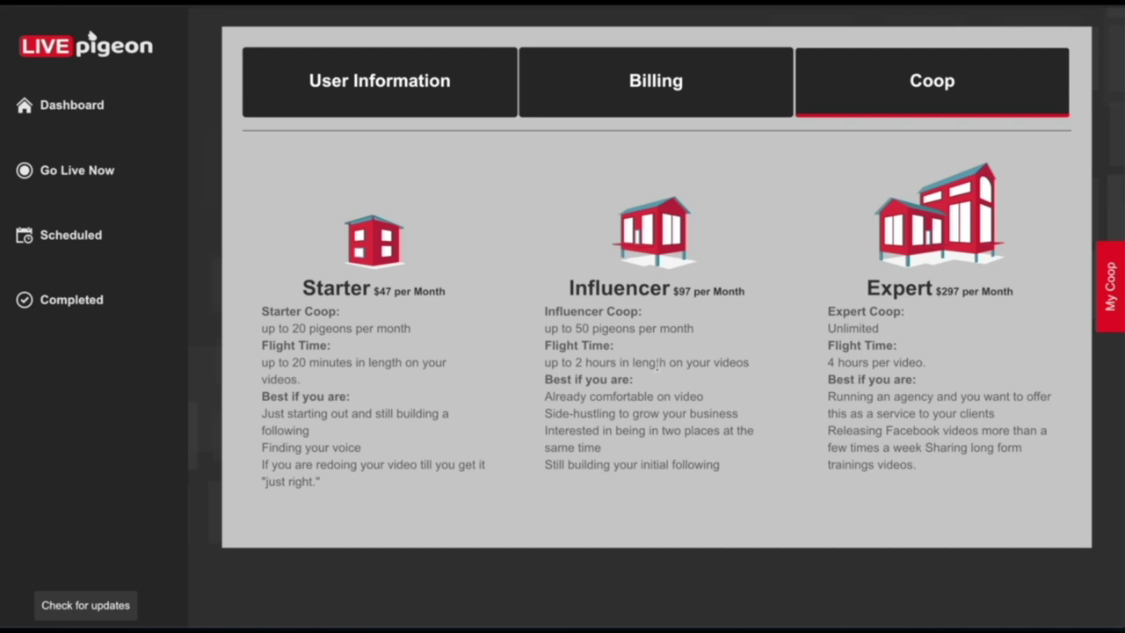
pyautogui.scroll(2, 570, 367)
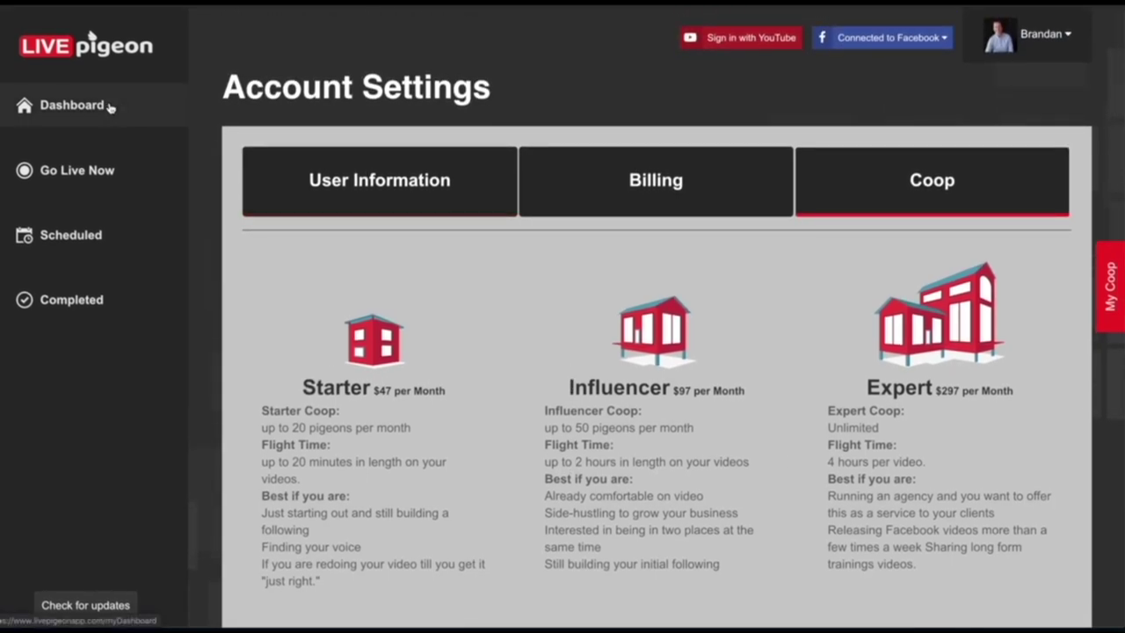
pyautogui.click(83, 109)
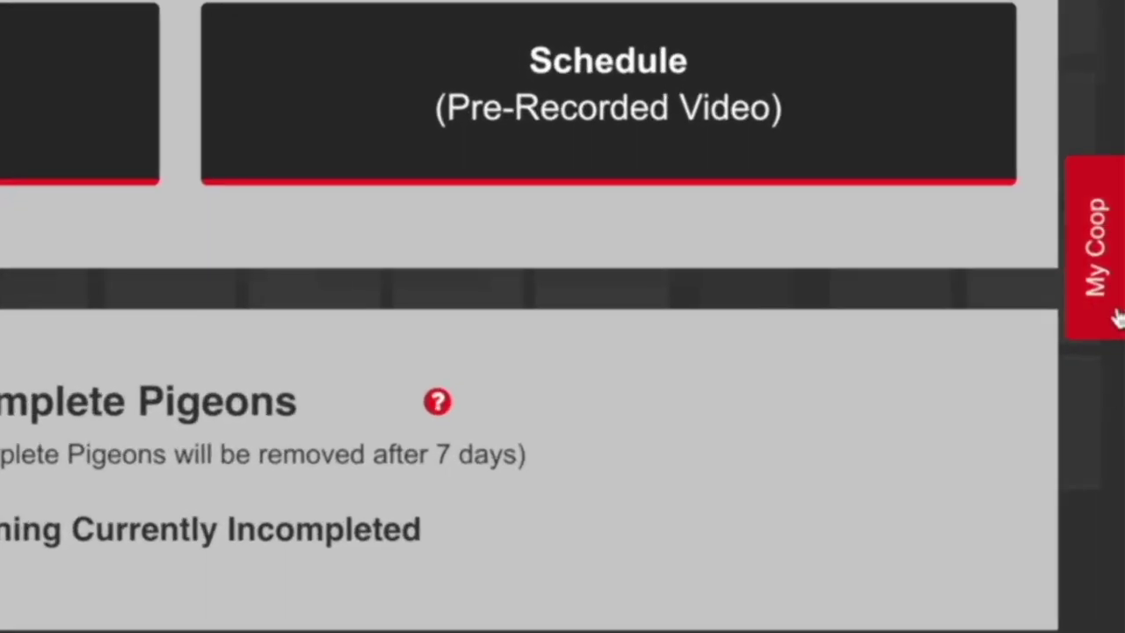
pyautogui.click(1104, 314)
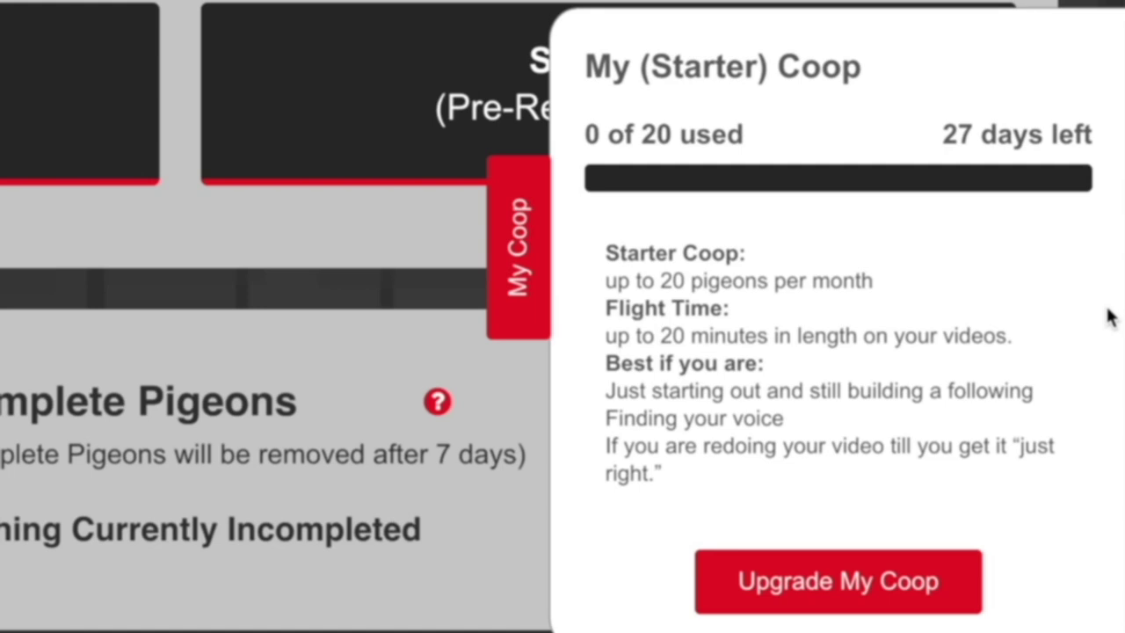